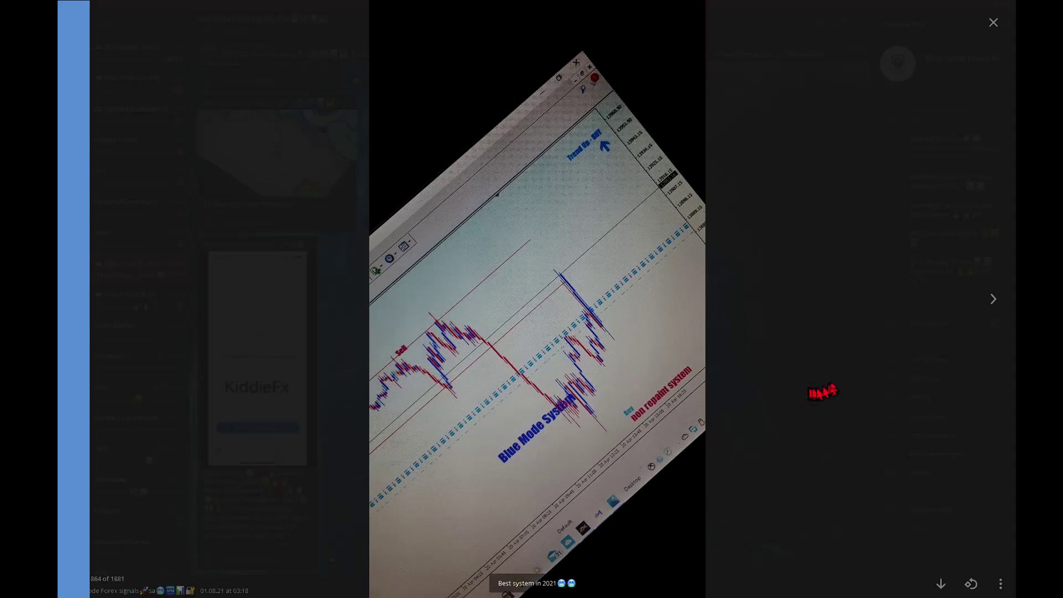
- Advance the Telegram media viewer to the next Blue Mode chart photo
{"action": "key", "text": "Right"}
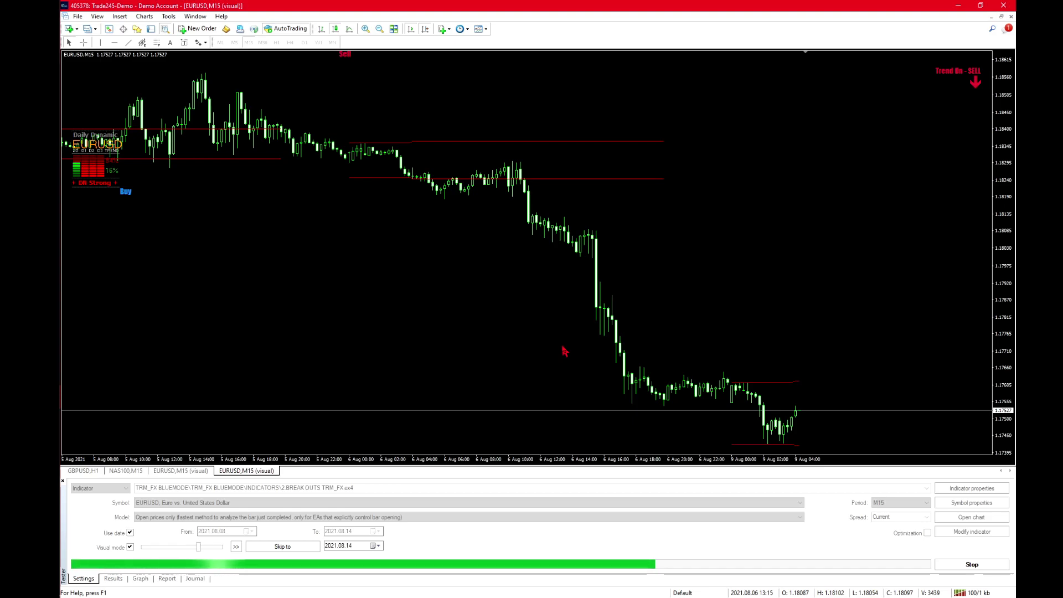
- Run the EURUSD M15 visual backtest at a faster speed until a new Sell signal appears
{"action": "left_click", "coordinate": [236, 547]}
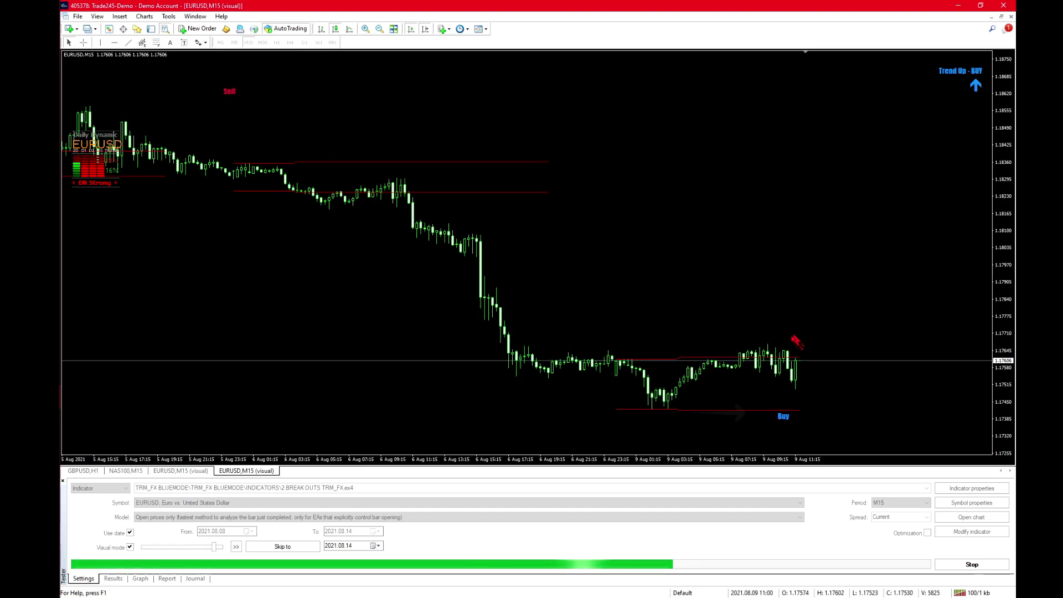
{"action": "left_click_drag", "start_coordinate": [199, 547], "coordinate": [214, 547]}
{"action": "left_click", "coordinate": [236, 548]}
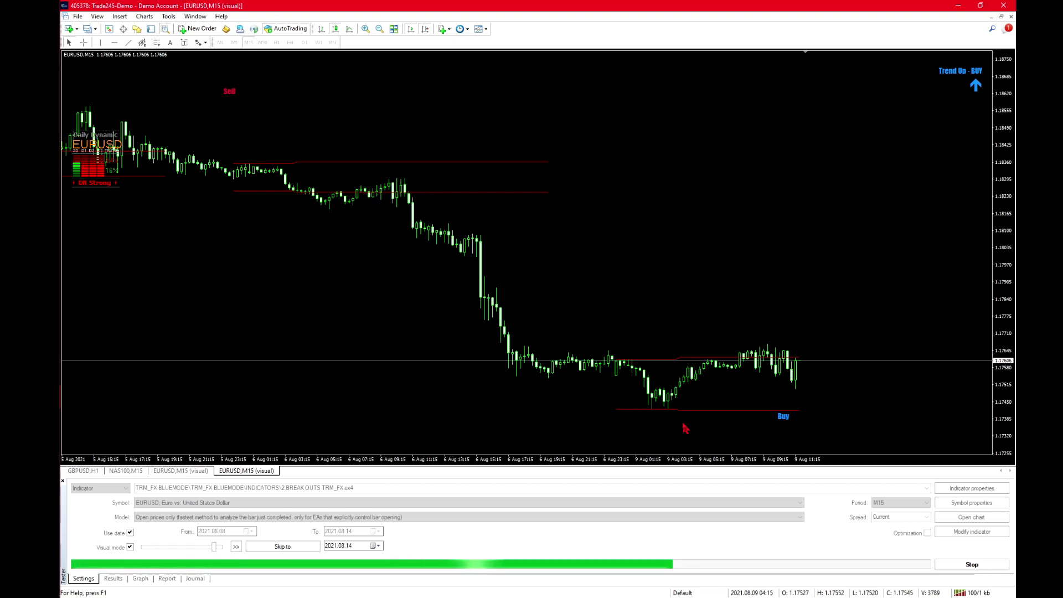
{"action": "left_click", "coordinate": [236, 547]}
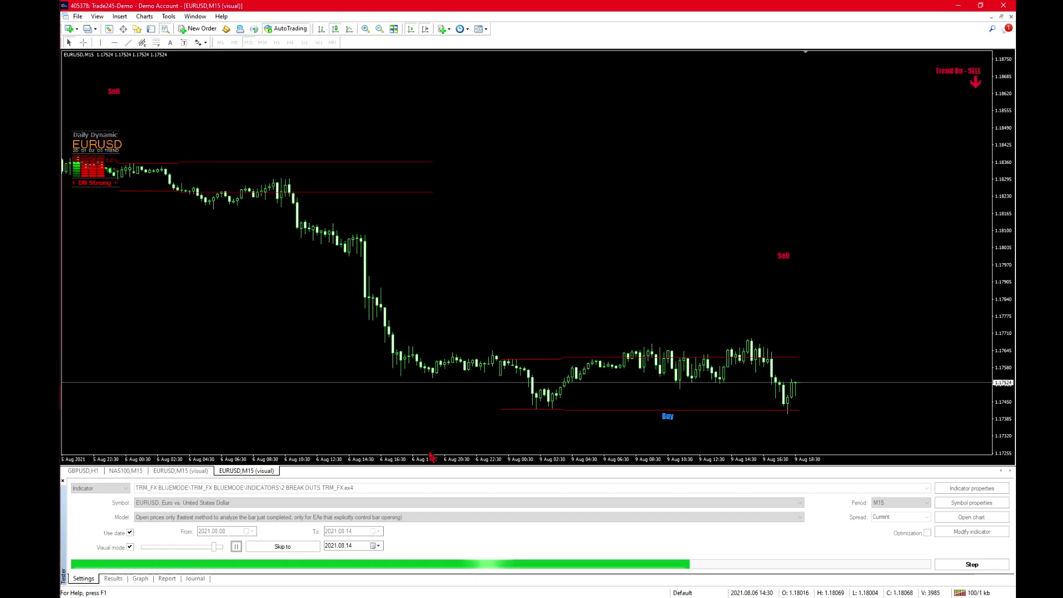
- Pause the backtest on the latest 9 Aug bars and enable the crosshair cursor
{"action": "left_click", "coordinate": [236, 546]}
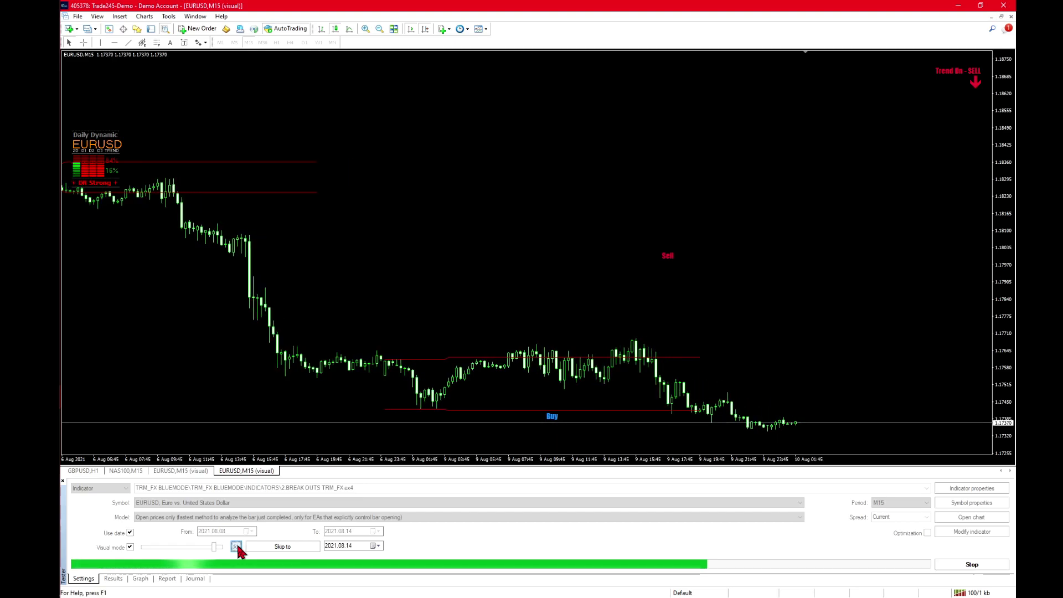
{"action": "left_click", "coordinate": [82, 42]}
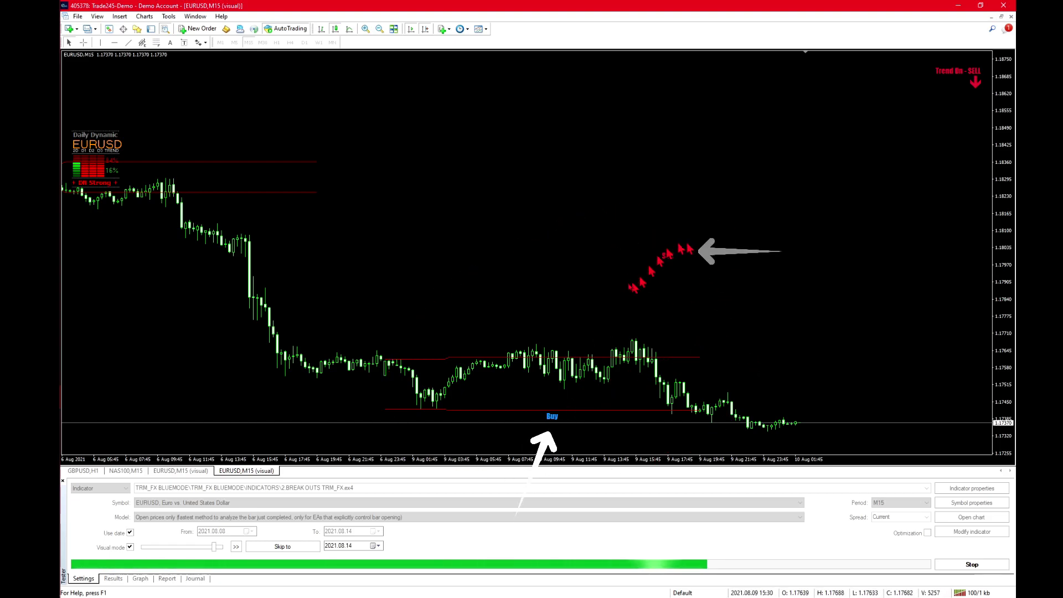
- Scroll the chart back to early August and compress the price scale so the whole move fits
{"action": "left_click_drag", "start_coordinate": [305, 304], "coordinate": [961, 242]}
{"action": "left_click_drag", "start_coordinate": [519, 310], "coordinate": [950, 297]}
{"action": "left_click_drag", "start_coordinate": [610, 341], "coordinate": [681, 327]}
{"action": "left_click_drag", "start_coordinate": [999, 185], "coordinate": [1008, 213]}
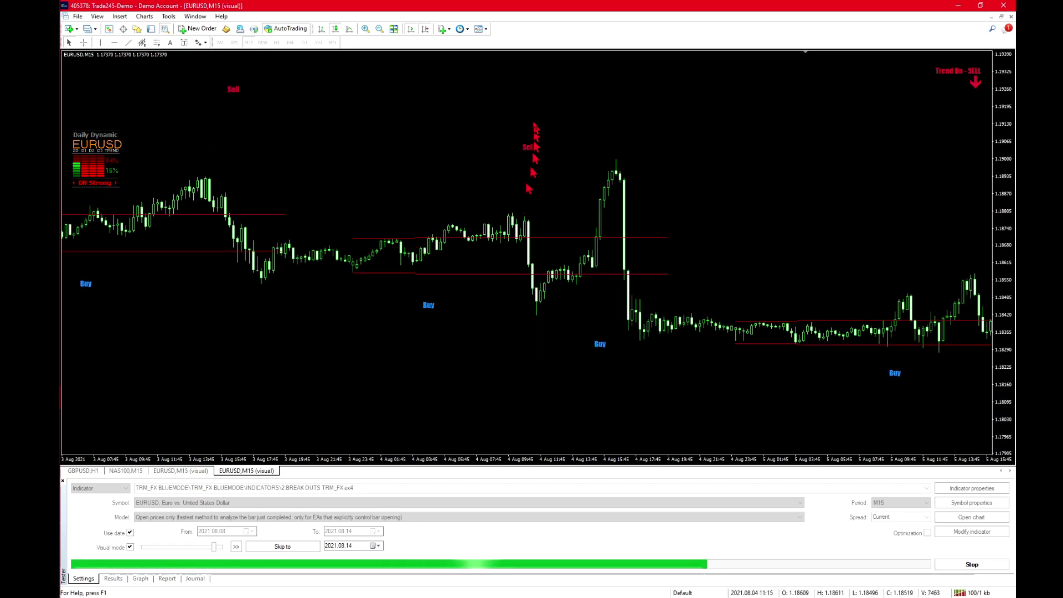
{"action": "left_click_drag", "start_coordinate": [355, 341], "coordinate": [617, 311]}
{"action": "left_click_drag", "start_coordinate": [569, 284], "coordinate": [700, 301]}
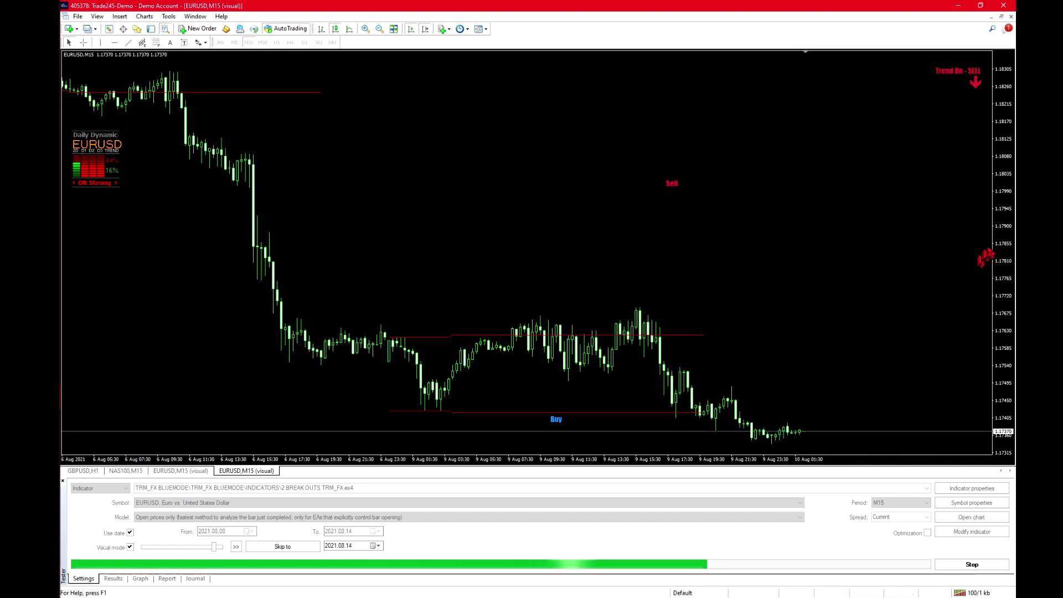
{"action": "left_click_drag", "start_coordinate": [1004, 252], "coordinate": [1004, 260]}
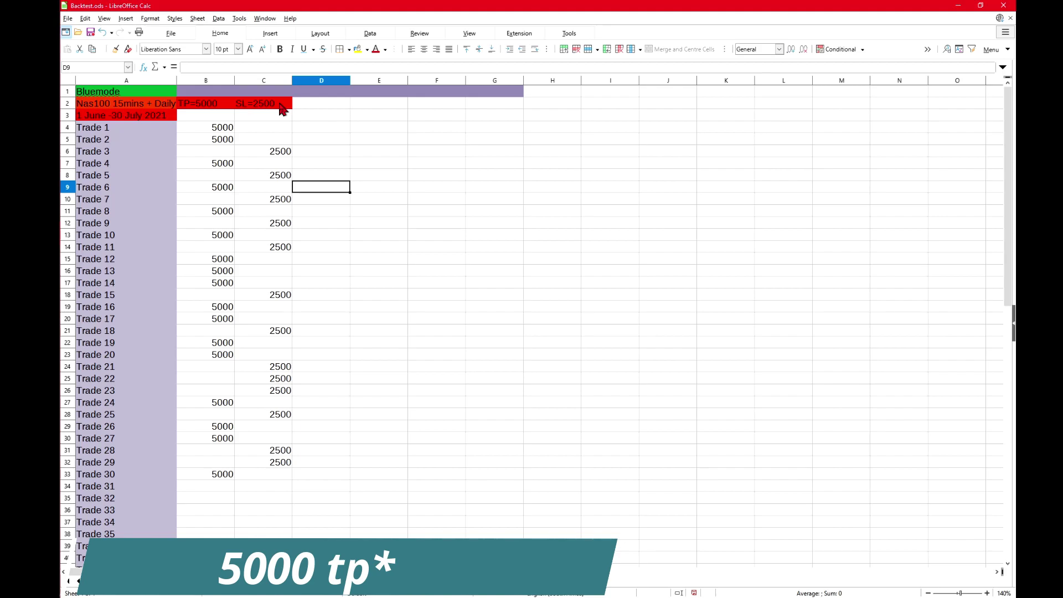
- Scroll Backtest.ods down to the totals and 56,67% win rate row and back up
{"action": "scroll", "coordinate": [317, 267], "scroll_direction": "down", "scroll_amount": 4}
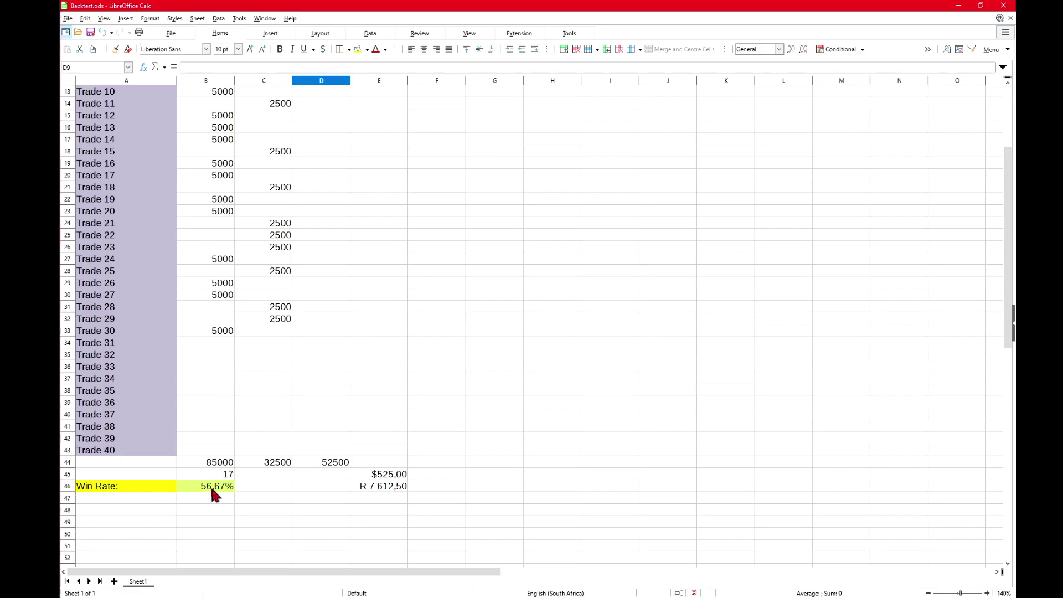
{"action": "scroll", "coordinate": [260, 348], "scroll_direction": "up", "scroll_amount": 4}
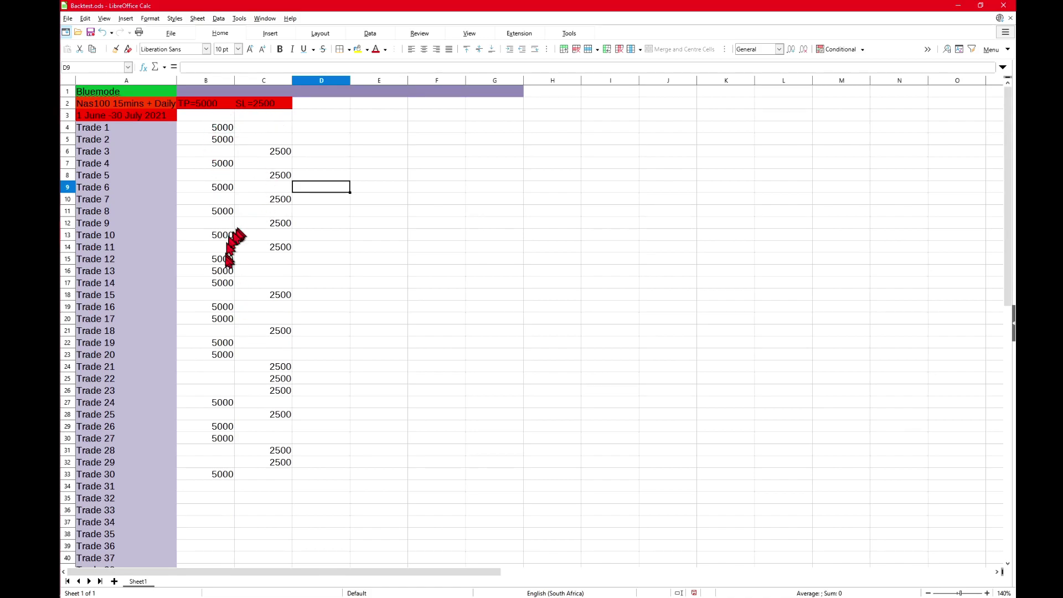
{"action": "scroll", "coordinate": [243, 338], "scroll_direction": "down", "scroll_amount": 5}
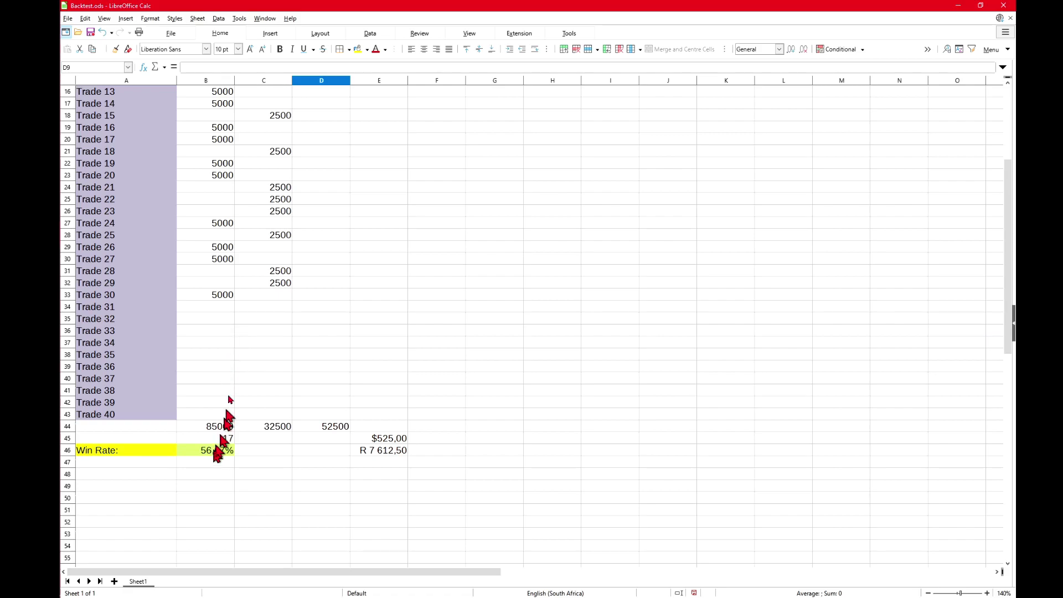
{"action": "scroll", "coordinate": [224, 329], "scroll_direction": "up", "scroll_amount": 5}
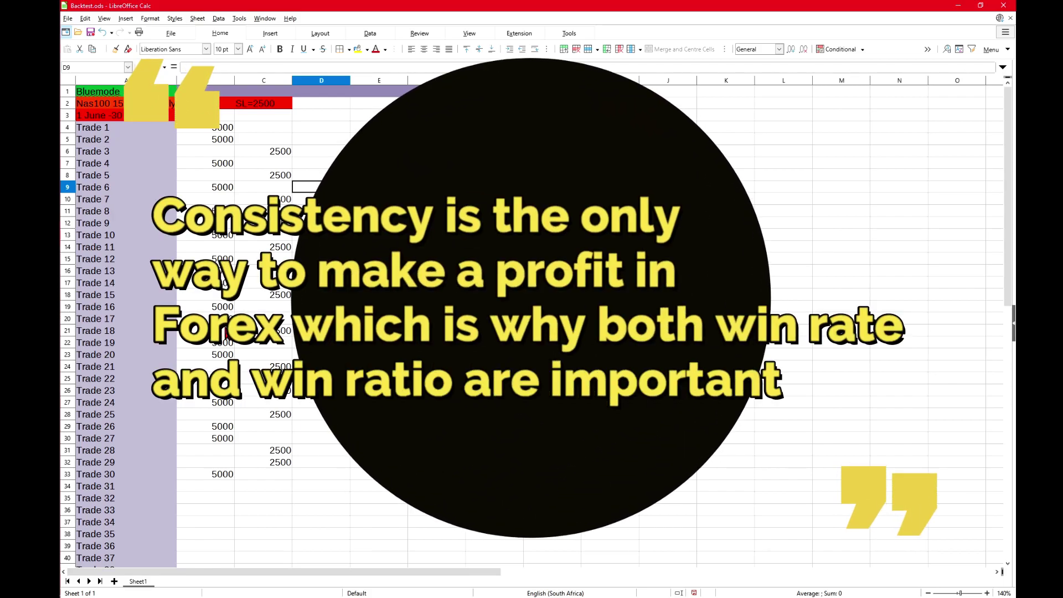
- Review the Backtest.ods totals again: 85000 wins, 32500 losses, 52500 net
{"action": "scroll", "coordinate": [232, 428], "scroll_direction": "down", "scroll_amount": 4}
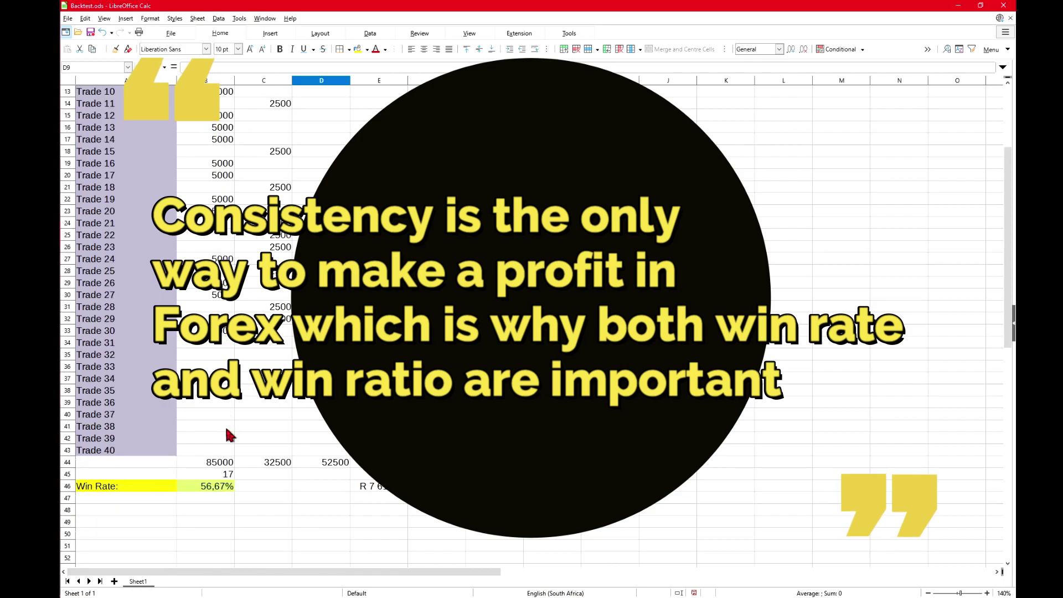
{"action": "scroll", "coordinate": [260, 399], "scroll_direction": "up", "scroll_amount": 4}
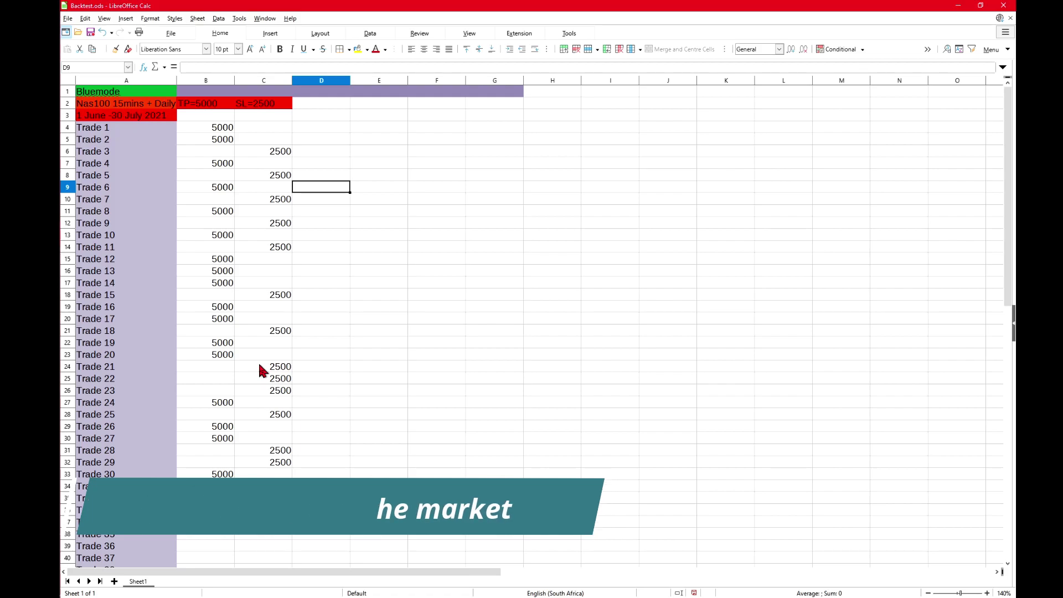
{"action": "scroll", "coordinate": [259, 368], "scroll_direction": "down", "scroll_amount": 6}
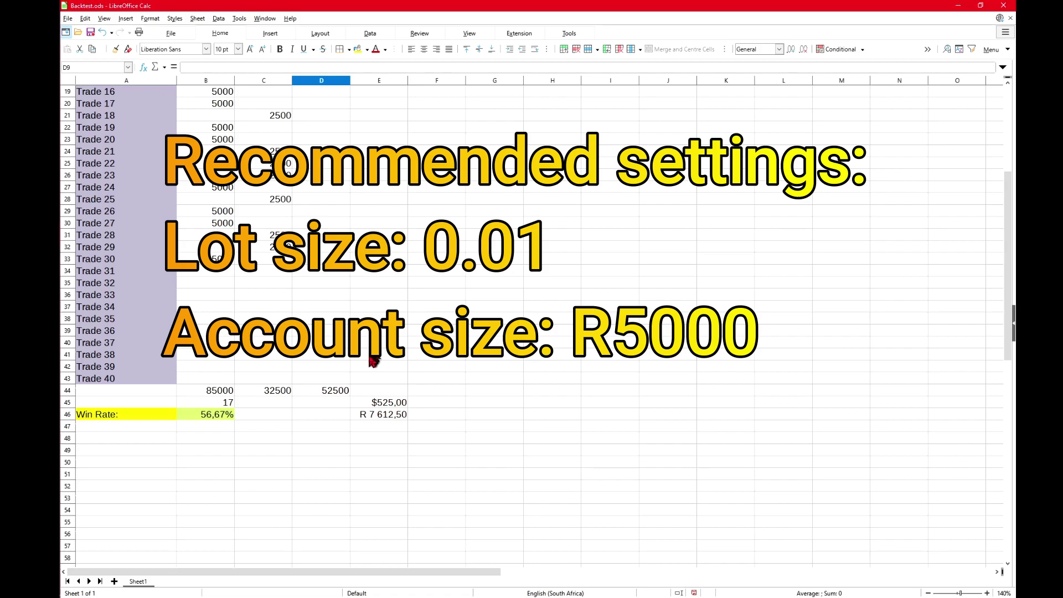
{"action": "scroll", "coordinate": [374, 360], "scroll_direction": "up", "scroll_amount": 6}
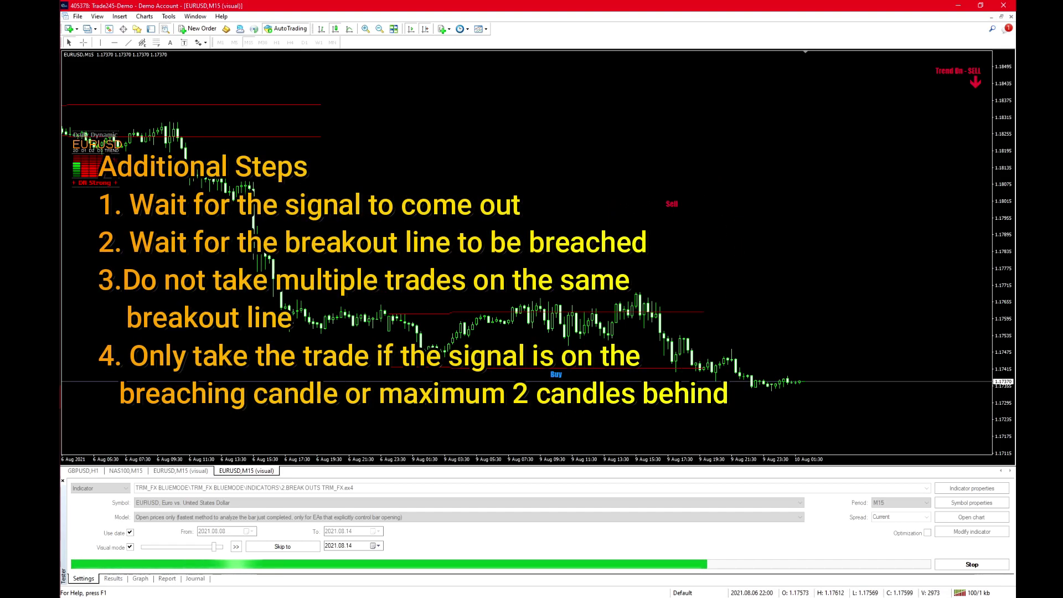
- Shift the chart back to the 5–6 Aug bars and enable crosshair readouts
{"action": "left_click_drag", "start_coordinate": [134, 294], "coordinate": [466, 294]}
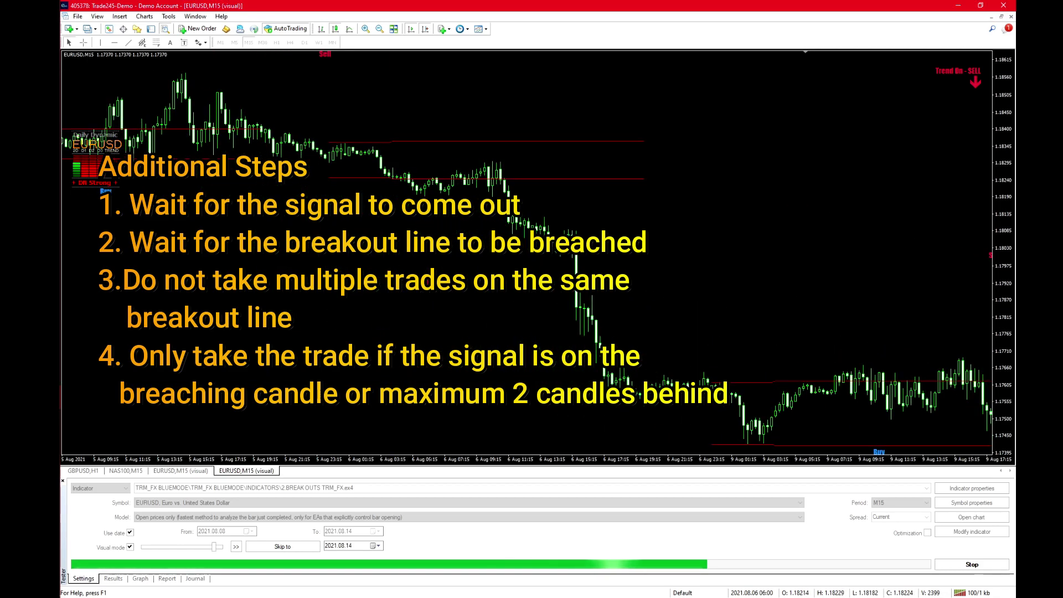
{"action": "left_click", "coordinate": [83, 42]}
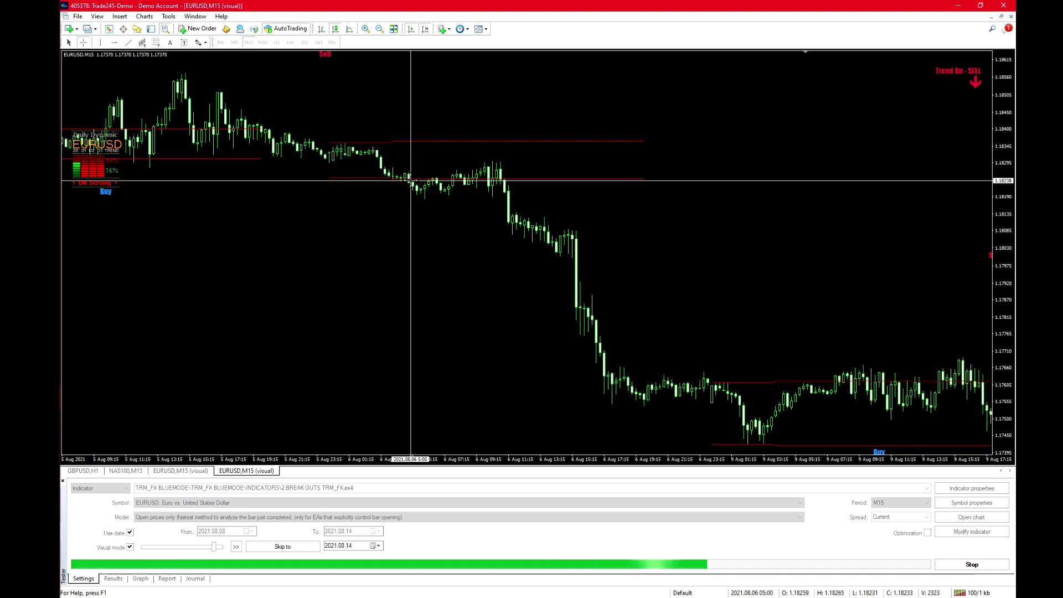
- Inspect the 3–6 Aug Buy and Sell signals with the crosshair, then jump to the latest bars
{"action": "mouse_move", "coordinate": [421, 182]}
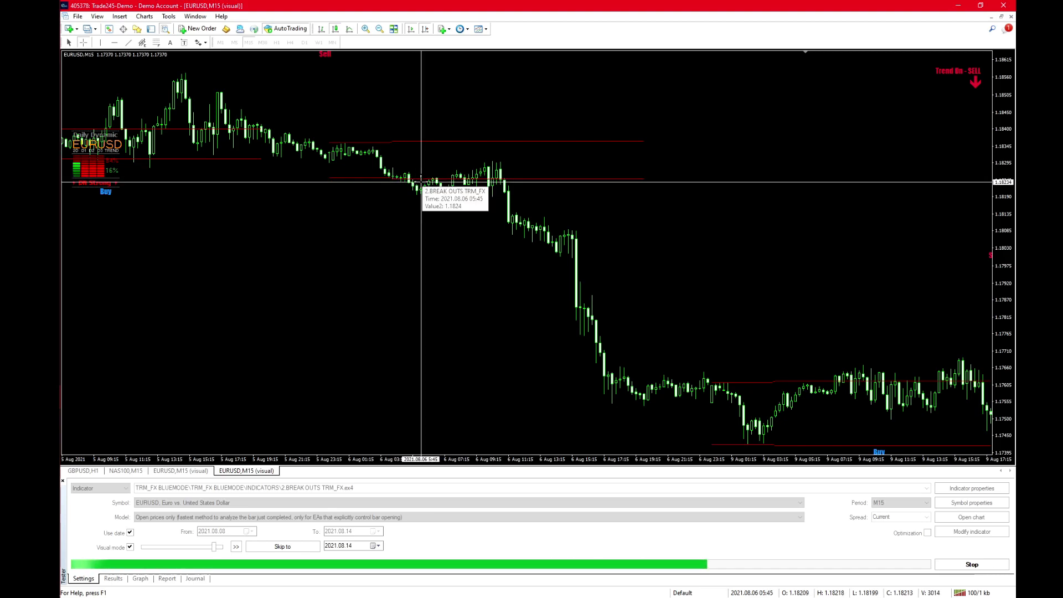
{"action": "scroll", "coordinate": [488, 210], "scroll_direction": "left", "scroll_amount": 10}
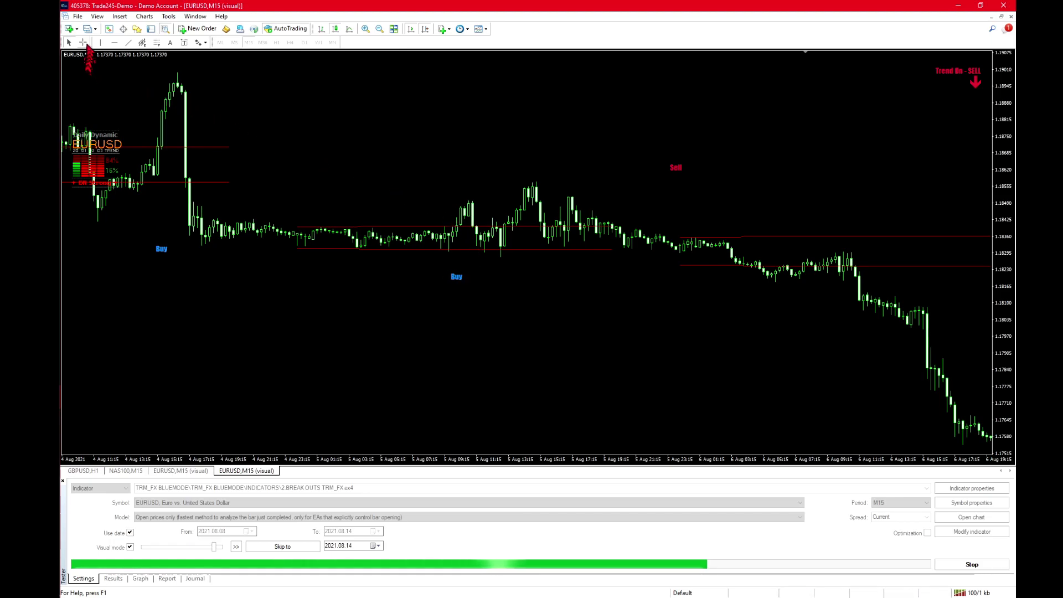
{"action": "left_click", "coordinate": [83, 43]}
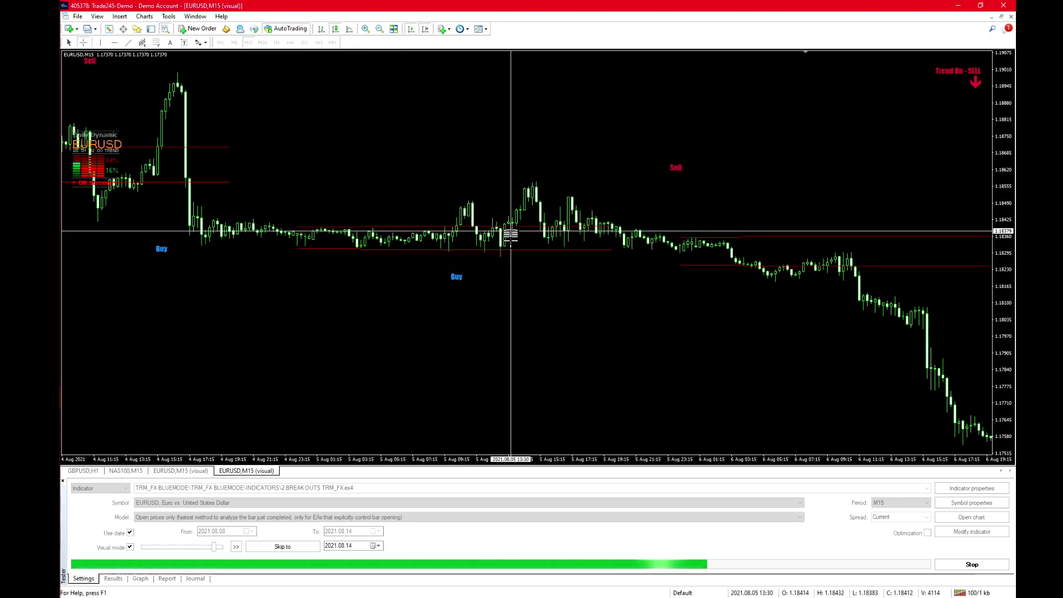
{"action": "left_click_drag", "start_coordinate": [346, 302], "coordinate": [598, 299]}
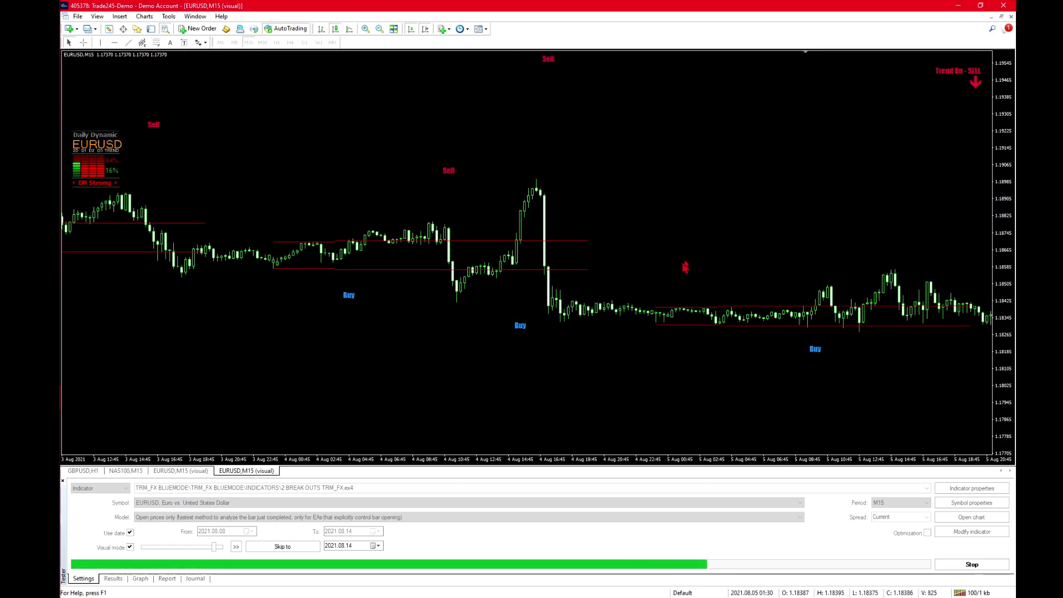
{"action": "key", "text": "End"}
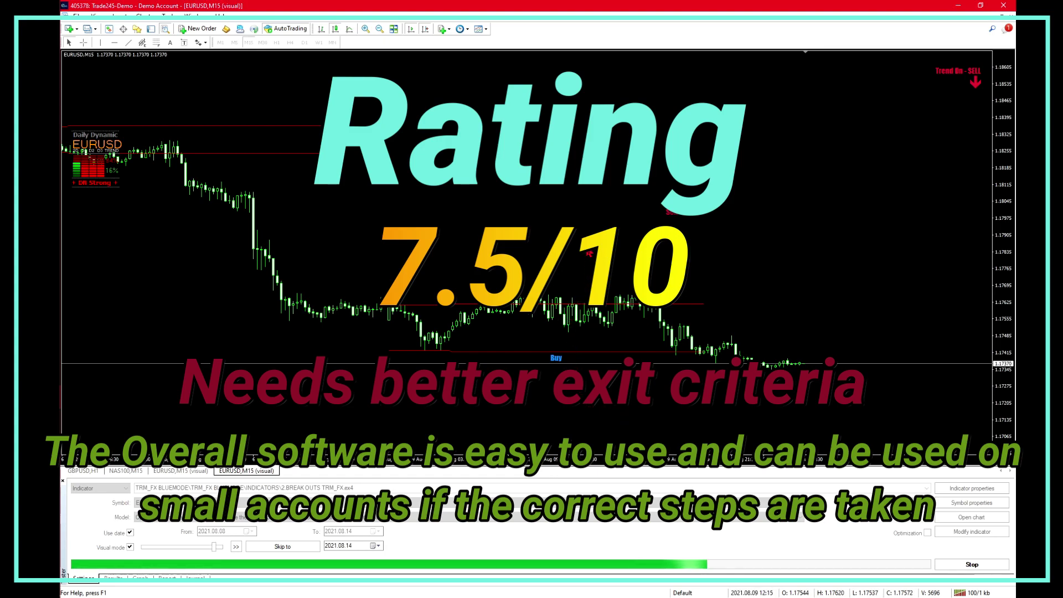
- Zoom the EURUSD chart out to fit the full 4–10 Aug range
{"action": "key", "text": "minus"}
{"action": "key", "text": "minus"}
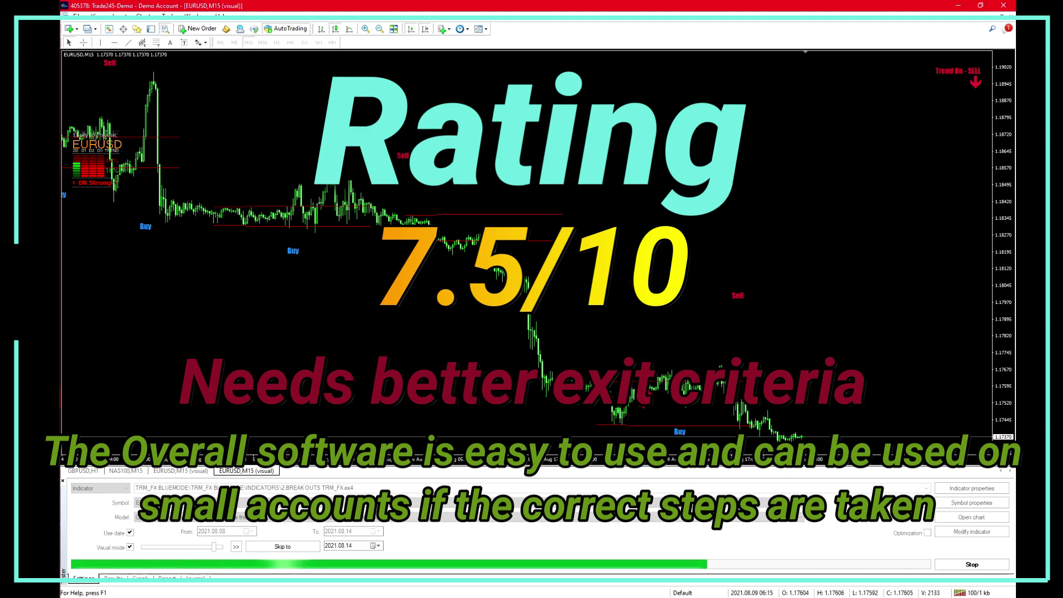
{"action": "mouse_move", "coordinate": [650, 389]}
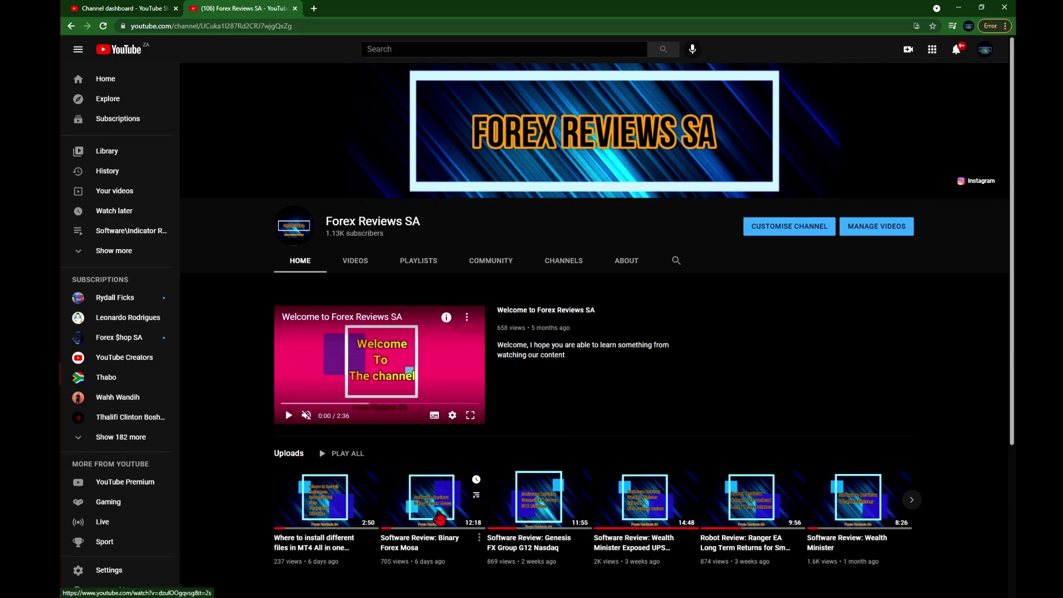
- Open the Binary Forex Mosa review, expand its description, and check the Blue Mode Drive folder
{"action": "left_click", "coordinate": [440, 518]}
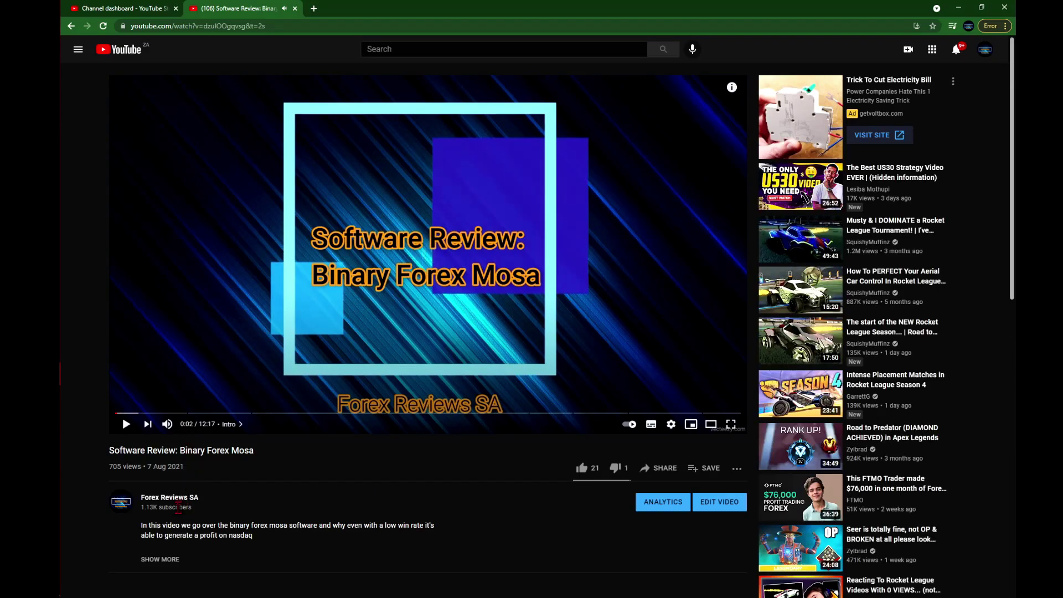
{"action": "scroll", "coordinate": [178, 521], "scroll_direction": "down", "scroll_amount": 1}
{"action": "left_click", "coordinate": [166, 514]}
{"action": "scroll", "coordinate": [277, 493], "scroll_direction": "down", "scroll_amount": 2}
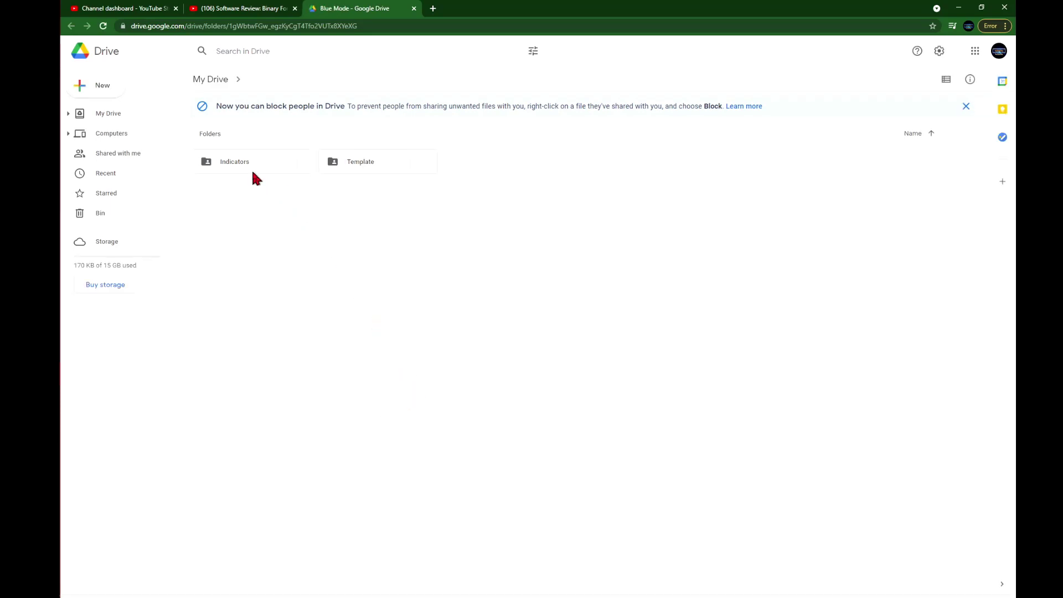
{"action": "left_click", "coordinate": [380, 162]}
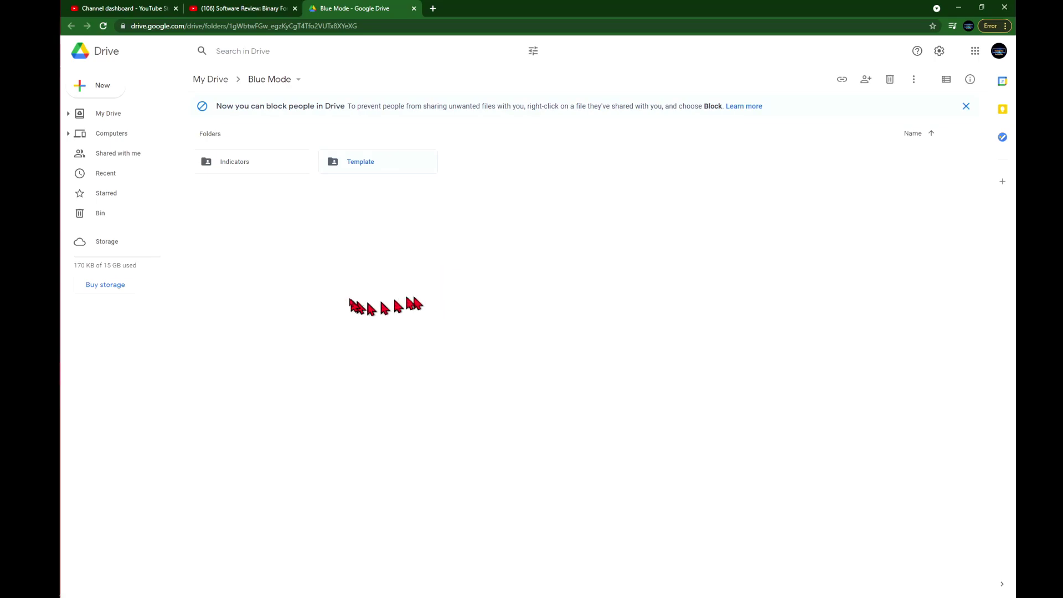
{"action": "left_click", "coordinate": [247, 6]}
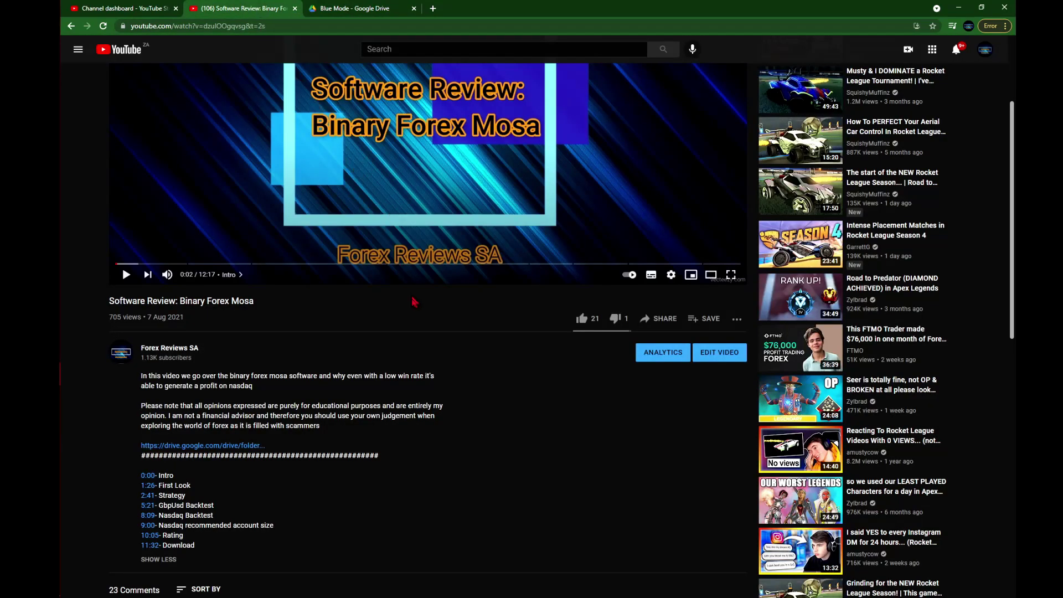
- Return to the Forex Reviews SA channel home page and glance down at its Uploads row
{"action": "left_click", "coordinate": [167, 352]}
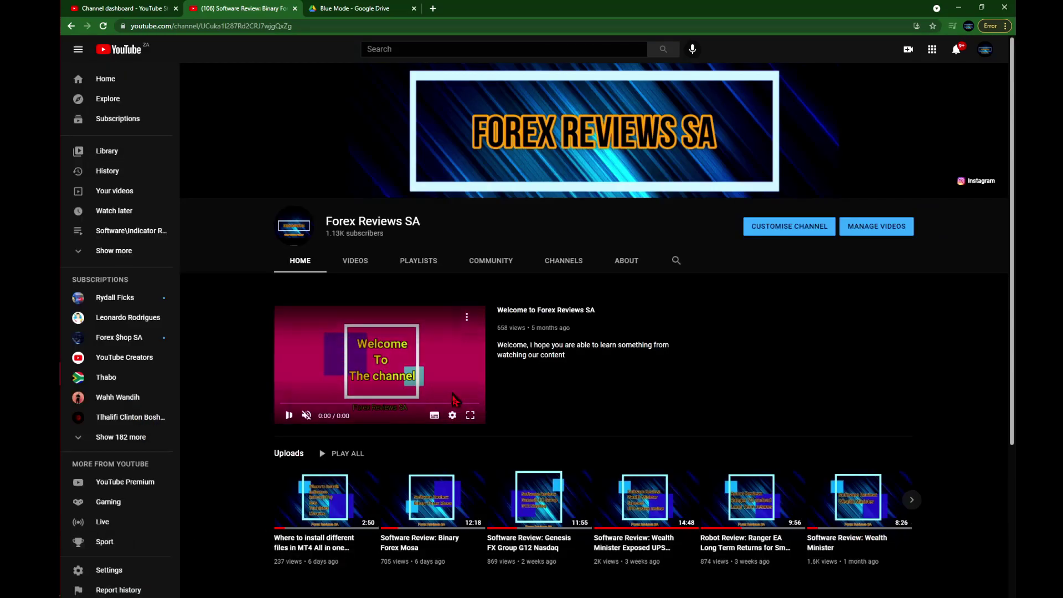
{"action": "scroll", "coordinate": [363, 410], "scroll_direction": "down", "scroll_amount": 3}
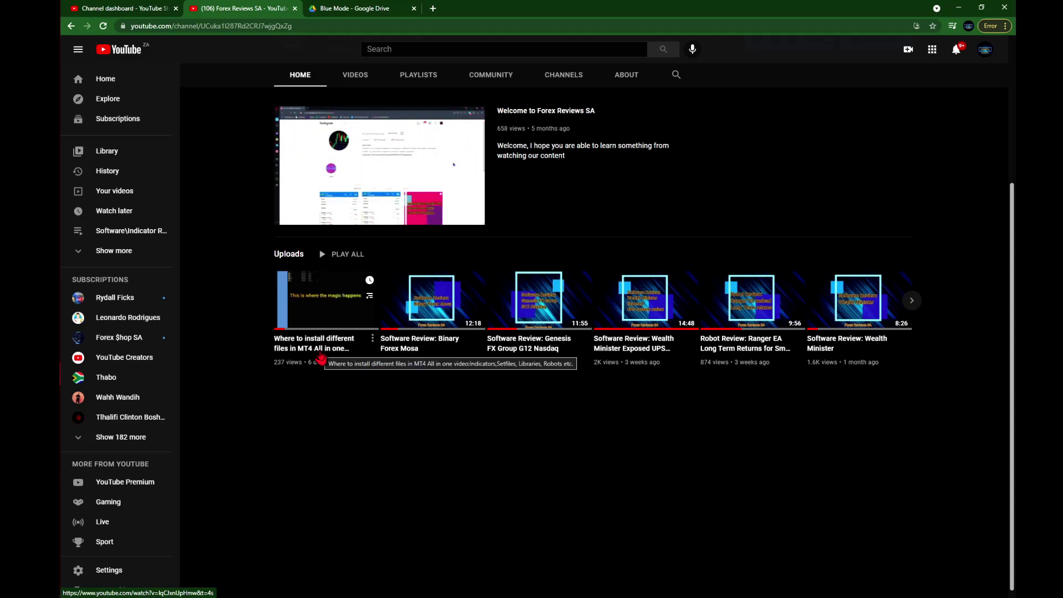
{"action": "scroll", "coordinate": [576, 471], "scroll_direction": "up", "scroll_amount": 3}
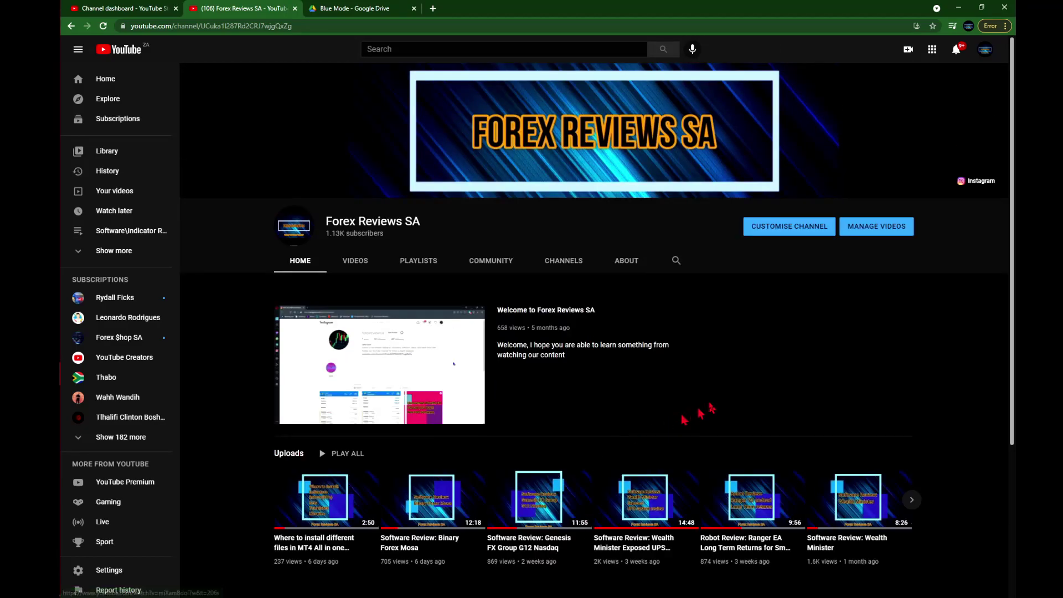